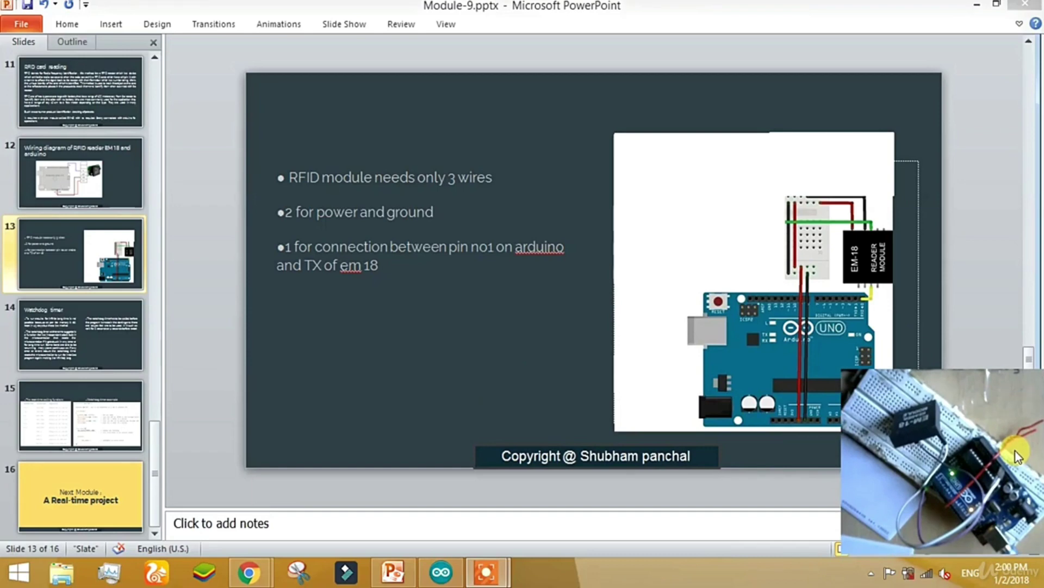
# Bring the Arduino IDE window up from the taskbar over the PowerPoint RFID slide.
pyautogui.click(441, 573)
# Create a new sketch, maximize its window, and add a blank line above setup().
pyautogui.click(570, 54)
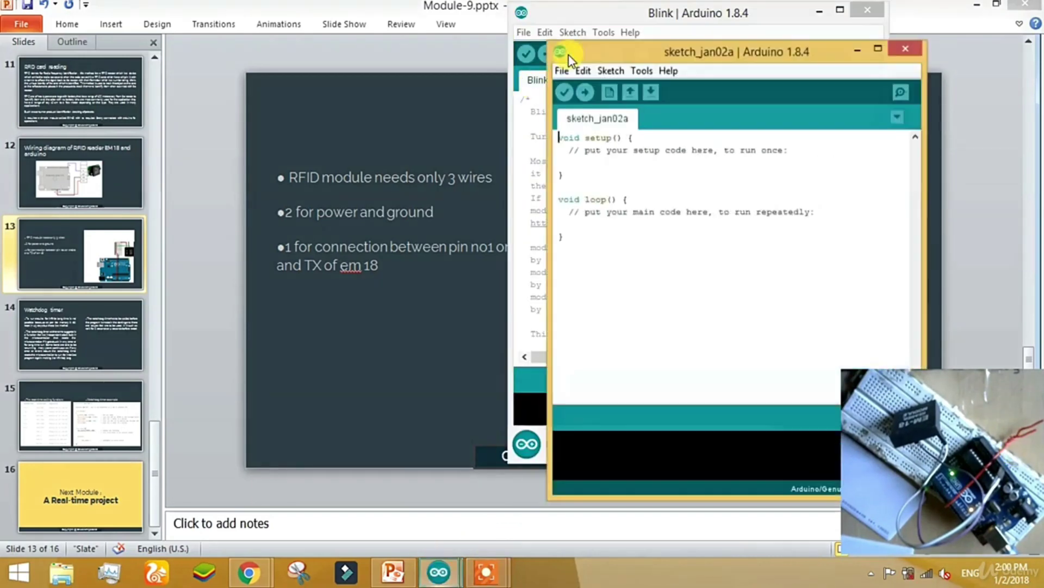
pyautogui.doubleClick(716, 51)
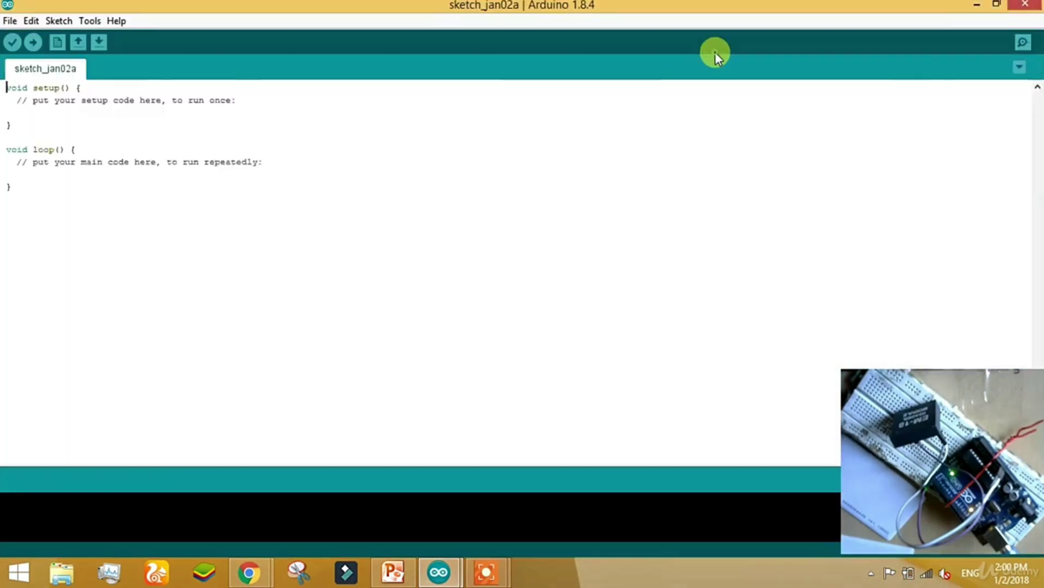
pyautogui.press('Down')
pyautogui.press('Down')
pyautogui.press('Down')
pyautogui.press('Up')
pyautogui.press('Up')
pyautogui.press('Up')
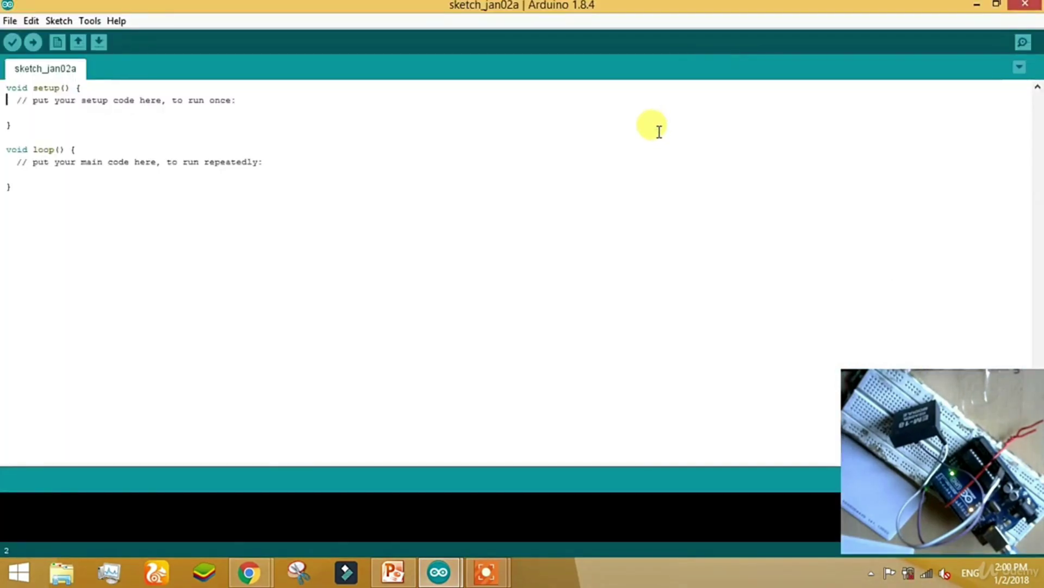
pyautogui.press('Up')
pyautogui.press('Return')
pyautogui.press('Return')
pyautogui.press('Up')
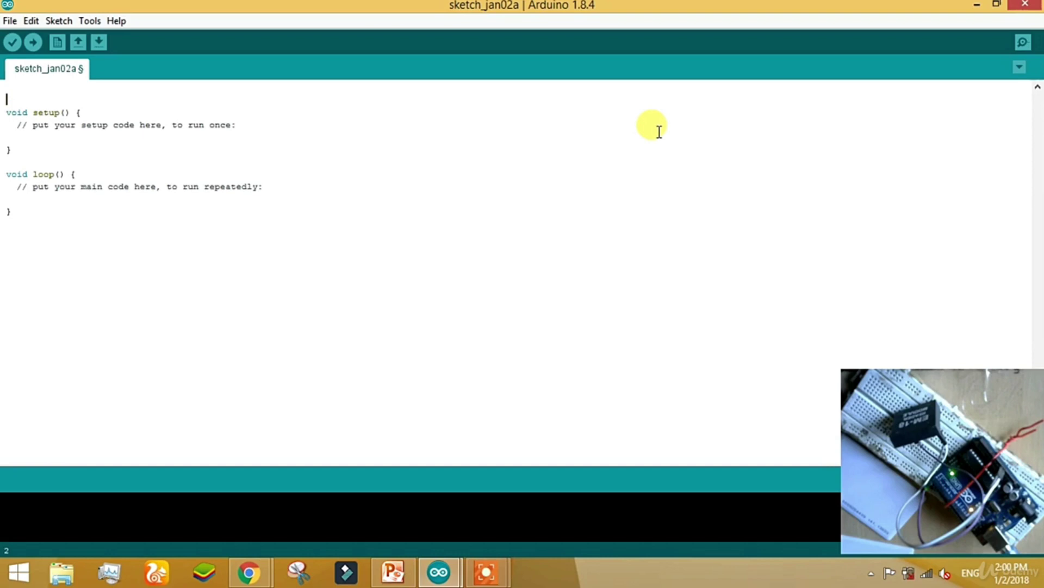
pyautogui.press('Up')
pyautogui.write('Strin')
pyautogui.write('g ')
pyautogui.write('input')
pyautogui.write(';')
# Declare String input; and add Serial.begin(9600); inside setup().
pyautogui.press('Down')
pyautogui.press('Down')
pyautogui.press('Down')
pyautogui.press('Down')
pyautogui.write('Se')
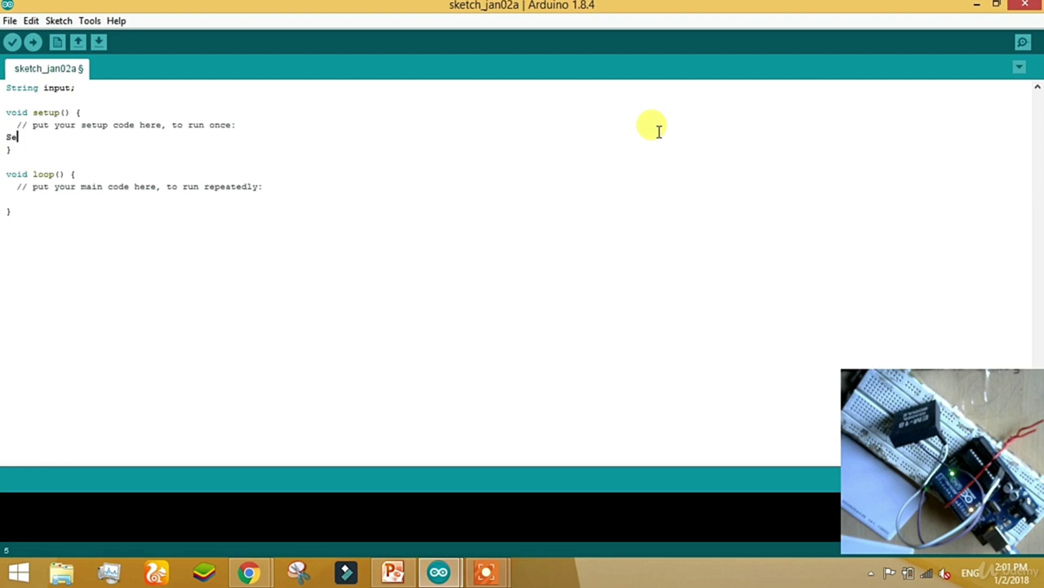
pyautogui.write('rial.p')
pyautogui.press('BackSpace')
pyautogui.write('begin')
pyautogui.write('()')
pyautogui.write('9')
pyautogui.write('600')
pyautogui.press('Right')
pyautogui.write(';')
pyautogui.press('Return')
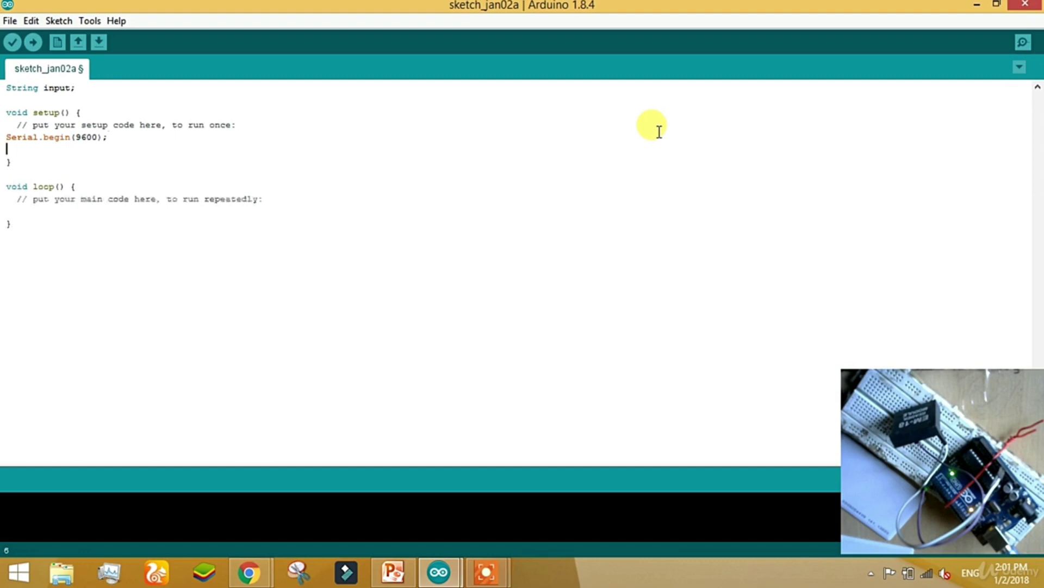
pyautogui.write('Pi')
# Add pinMode(13,OUTPUT); below Serial.begin, then move into loop().
pyautogui.press('BackSpace')
pyautogui.press('BackSpace')
pyautogui.write('pinM')
pyautogui.write('ode()')
pyautogui.press('Left')
pyautogui.write('13,O')
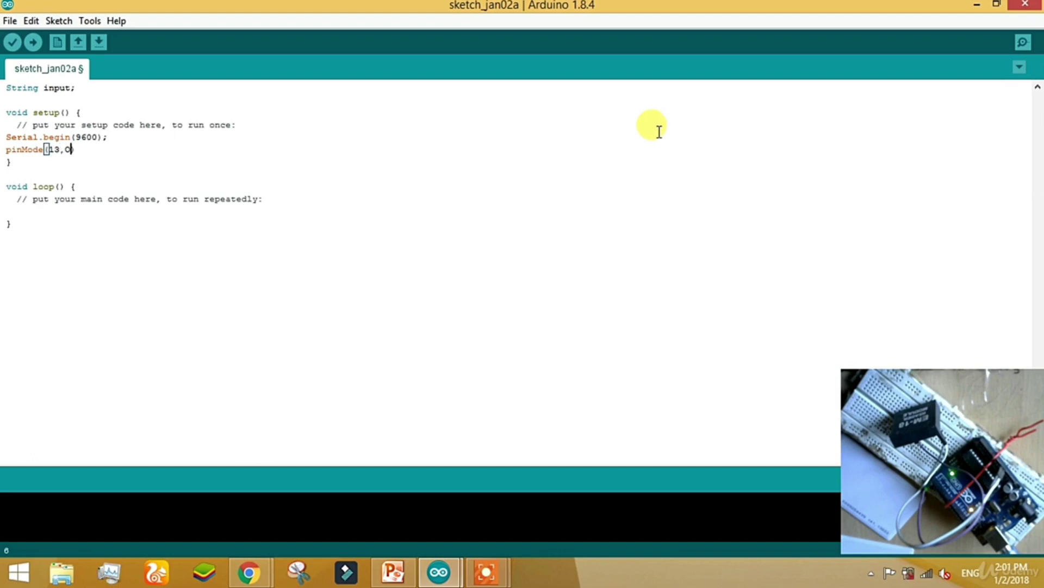
pyautogui.write('UTPU')
pyautogui.write('T')
pyautogui.press('End')
pyautogui.write(';')
pyautogui.press('Down')
pyautogui.press('Down')
pyautogui.press('Down')
pyautogui.press('Down')
pyautogui.press('Down')
# In loop(), if Serial.available()>0, read input with readString, call dealy(100), and println input.
pyautogui.press('Return')
pyautogui.write('if')
pyautogui.write('()')
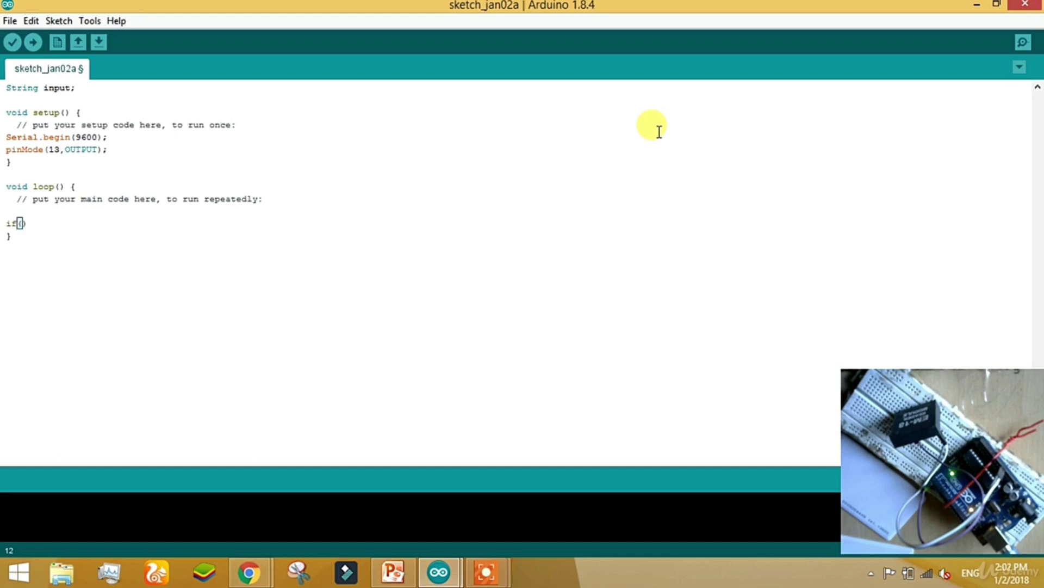
pyautogui.write('Ser')
pyautogui.write('ial.a')
pyautogui.write('vaila')
pyautogui.write('ble(')
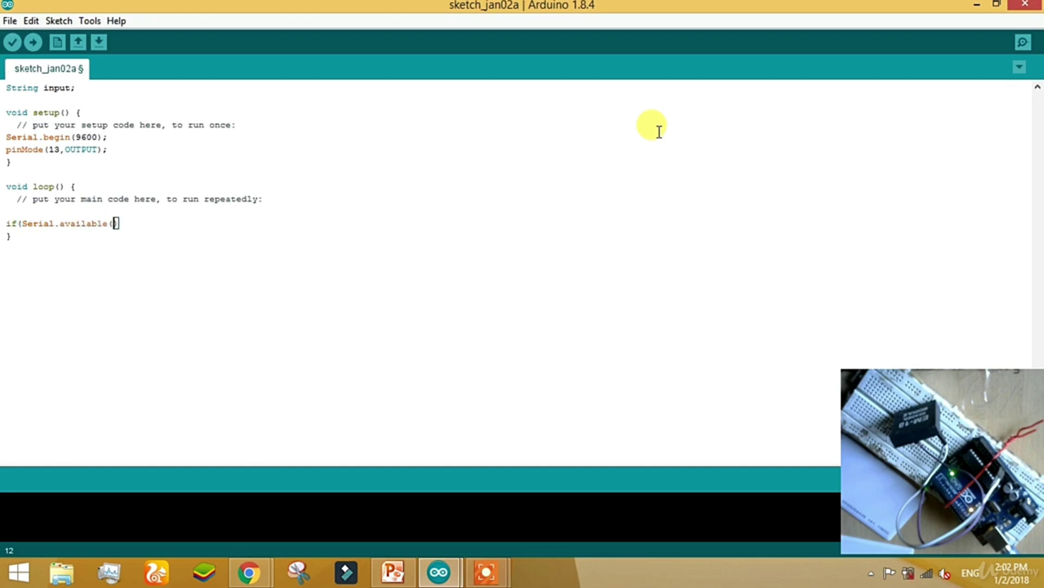
pyautogui.write(')>0')
pyautogui.write(')')
pyautogui.press('Return')
pyautogui.write('{')
pyautogui.press('Return')
pyautogui.write('}')
pyautogui.write('inp')
pyautogui.write('ut = ')
pyautogui.write('S')
pyautogui.write('erial')
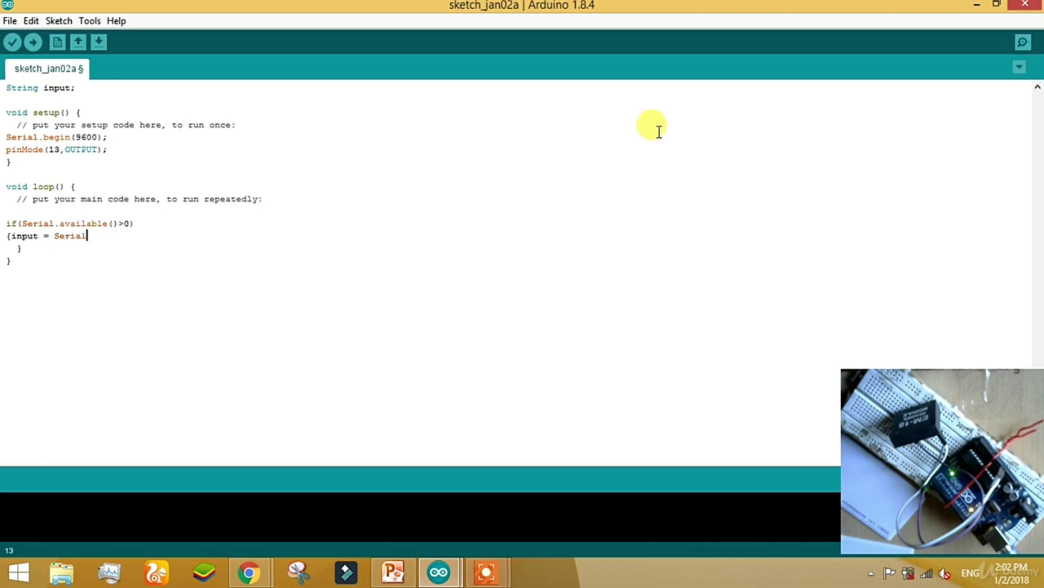
pyautogui.write('.rea')
pyautogui.write('dString')
pyautogui.write('()')
pyautogui.press('Left')
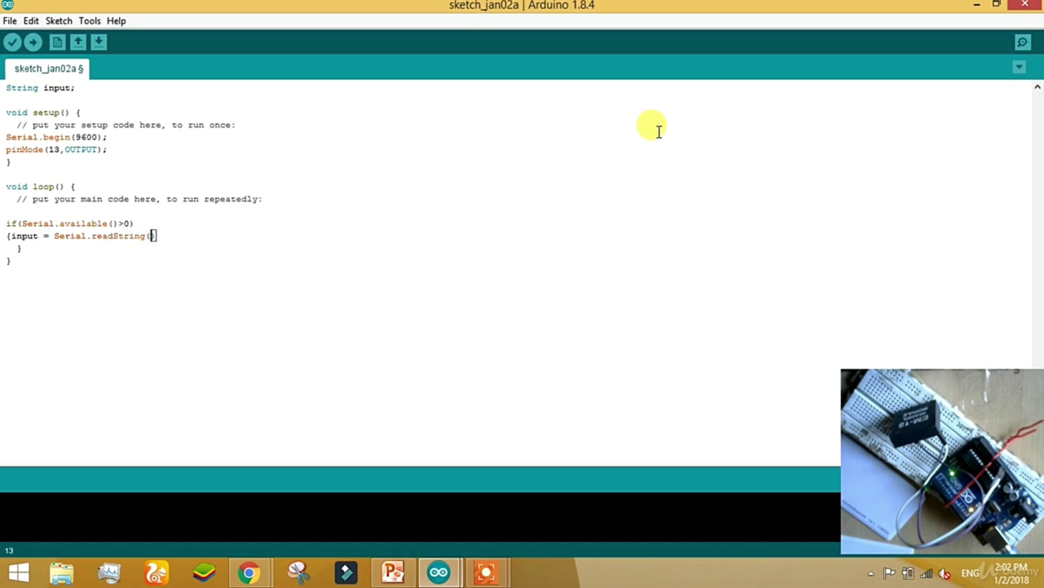
pyautogui.press('Right')
pyautogui.write(';')
pyautogui.press('Return')
pyautogui.write('deal')
pyautogui.write('y(1')
pyautogui.write('00);')
pyautogui.press('Return')
pyautogui.write('Seria')
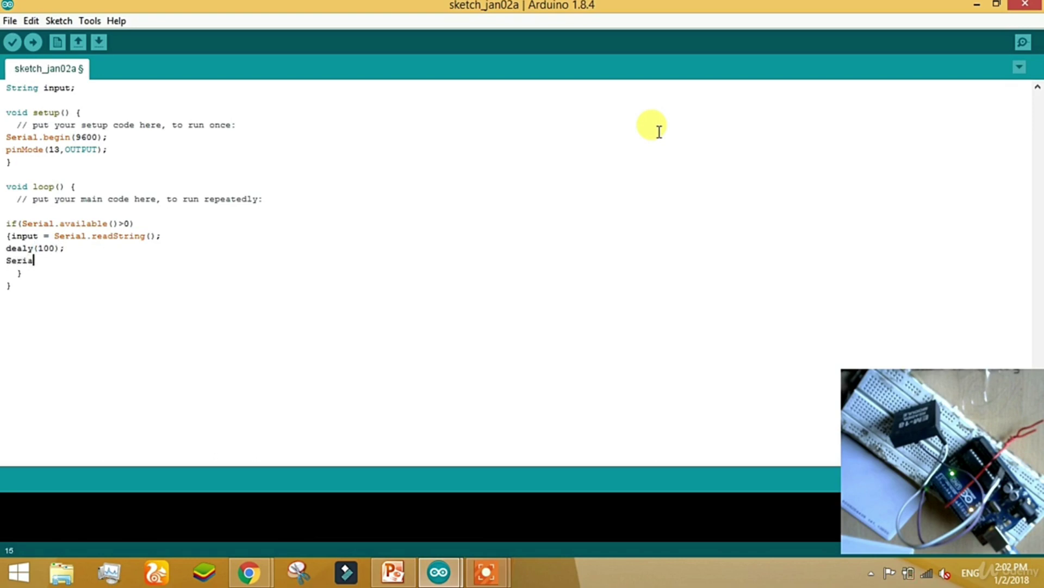
pyautogui.write('l.pri')
pyautogui.write('ntln(')
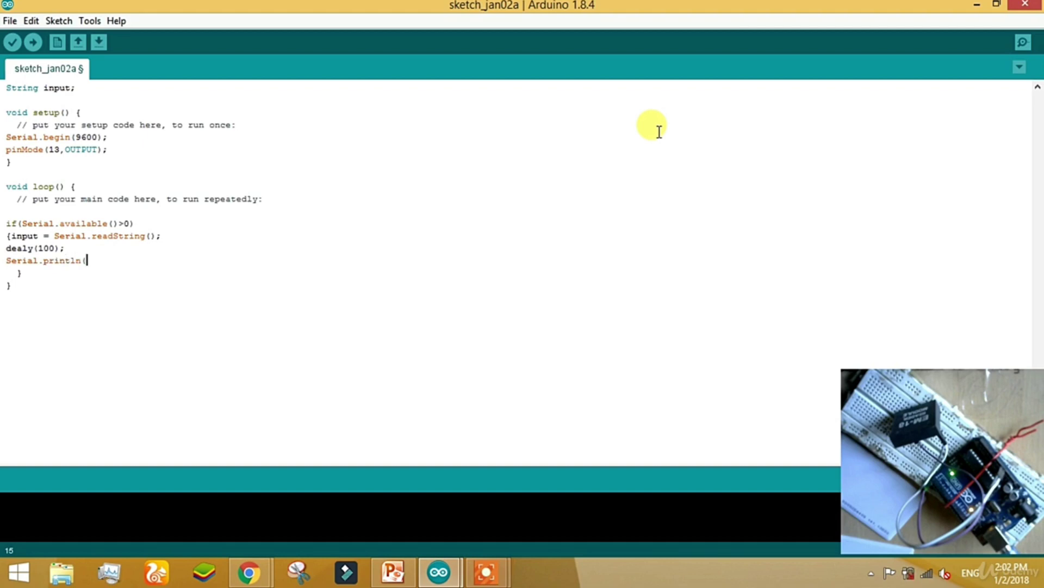
pyautogui.write(')')
pyautogui.press('Left')
pyautogui.write('input)')
pyautogui.write(';')
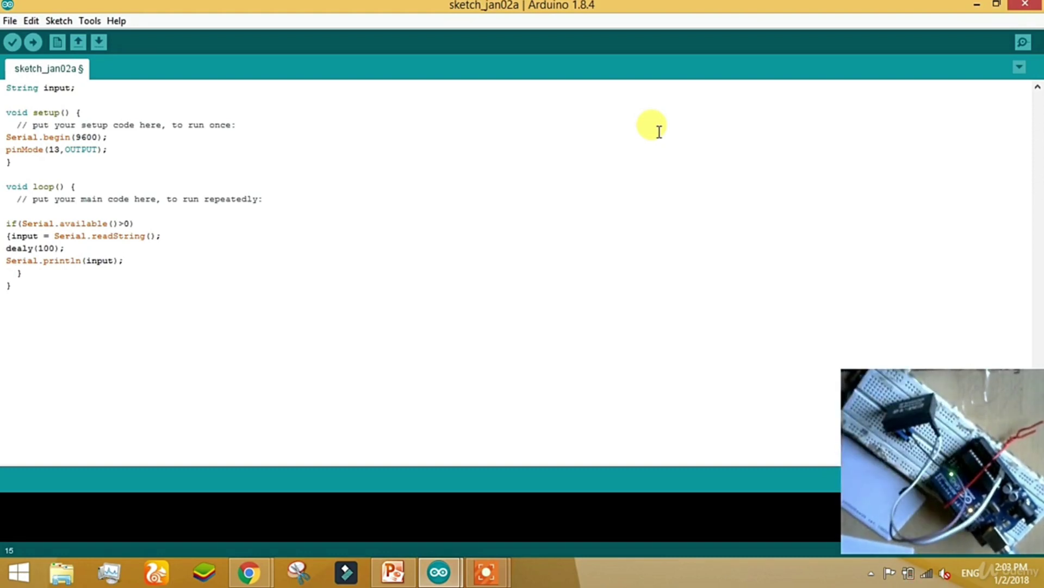
# Upload and save under the default name, then correct the 'dealy' typo to 'delay'.
pyautogui.click(33, 42)
pyautogui.press('Return')
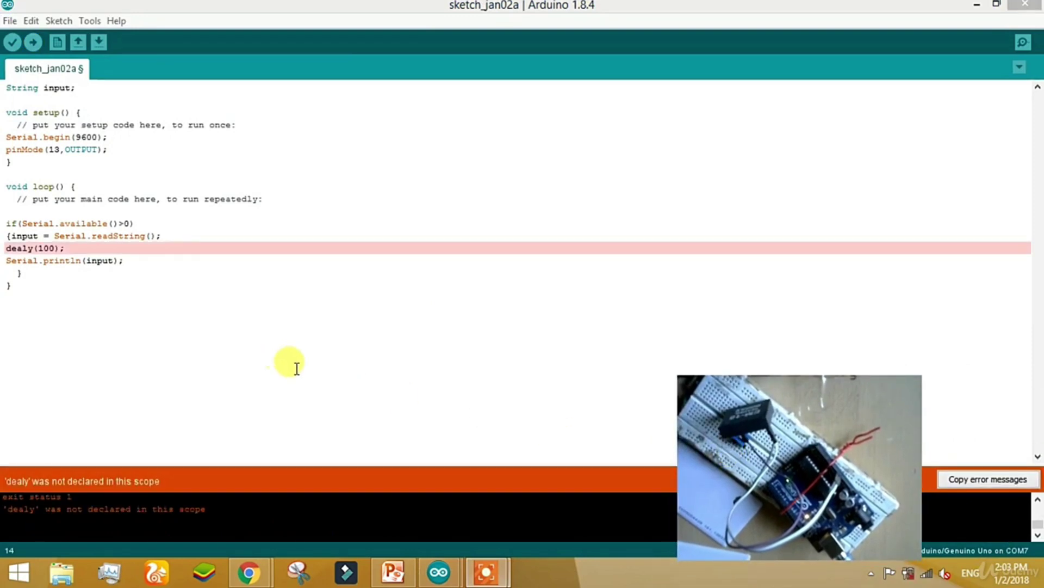
pyautogui.click(19, 248)
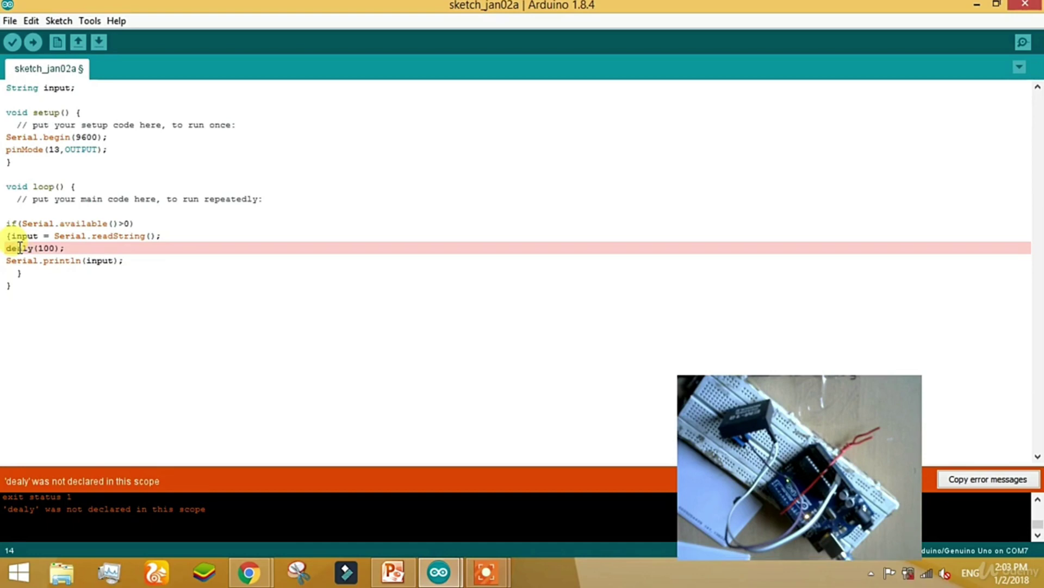
pyautogui.press('BackSpace')
pyautogui.press('Right')
pyautogui.write('a')
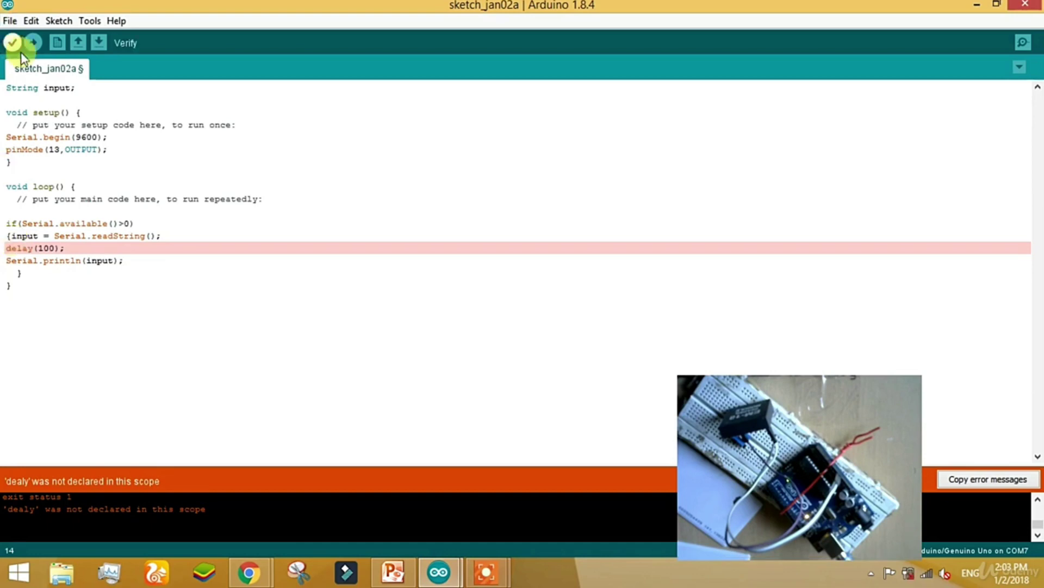
# Upload the corrected sketch and open the Serial Monitor to watch tag IDs.
pyautogui.click(33, 42)
pyautogui.write('l')
pyautogui.press('Return')
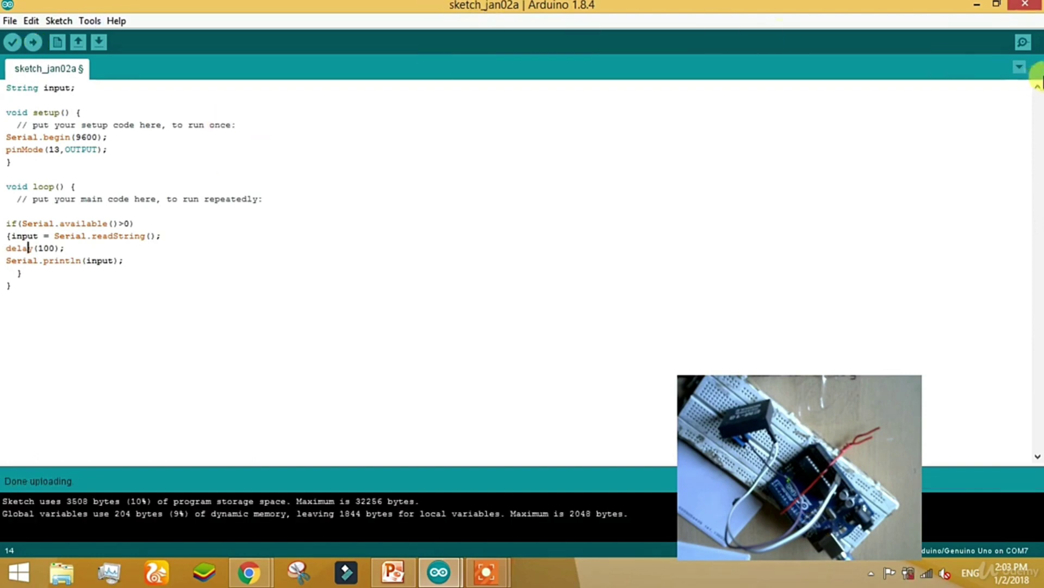
pyautogui.click(1023, 43)
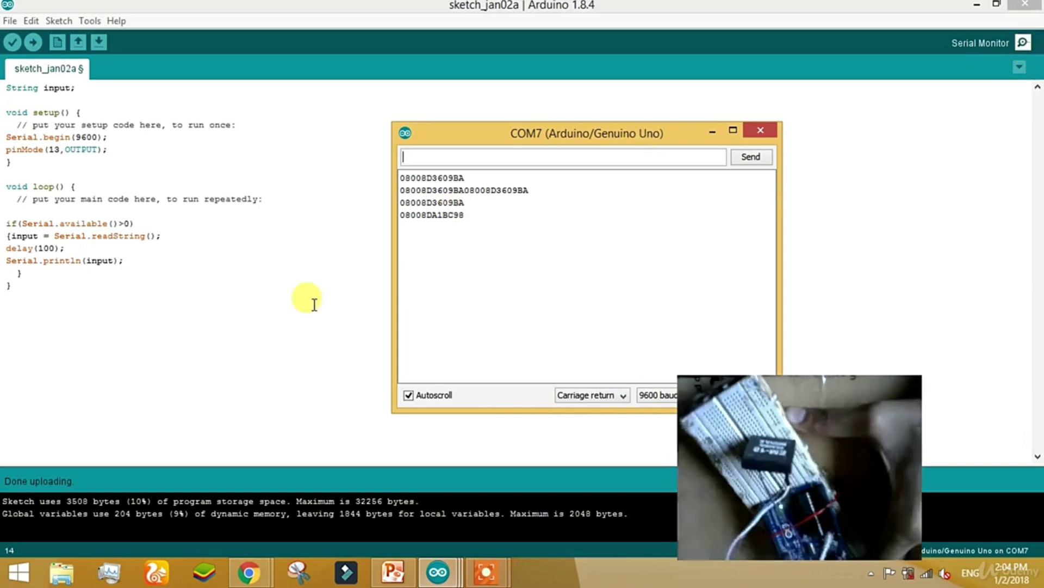
# Add blank lines before loop()'s closing brace for a new if (input == "") check.
pyautogui.click(160, 270)
pyautogui.press('Up')
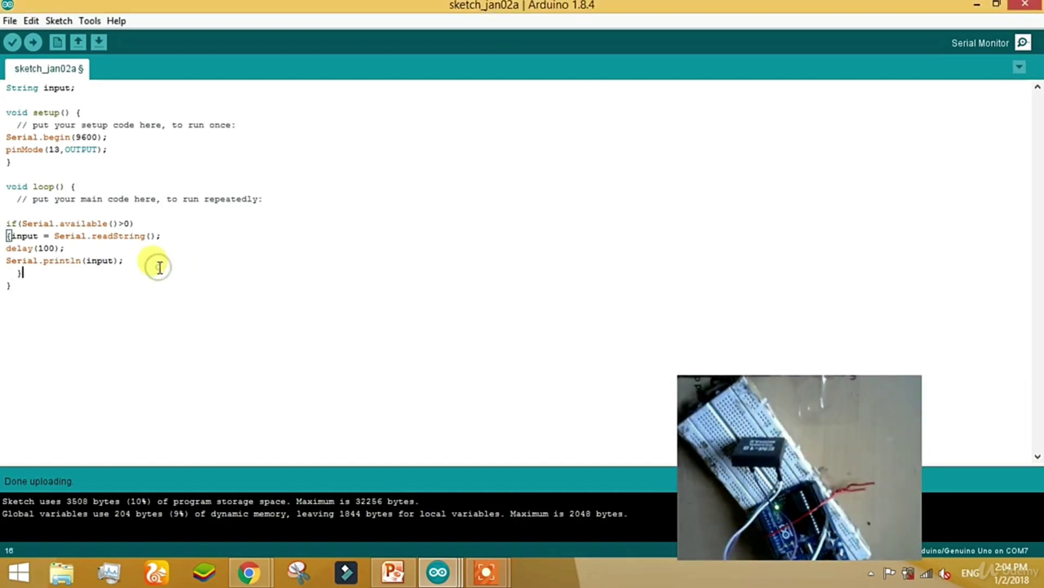
pyautogui.press('Left')
pyautogui.press('Return')
pyautogui.press('Return')
pyautogui.press('Up')
pyautogui.write('if')
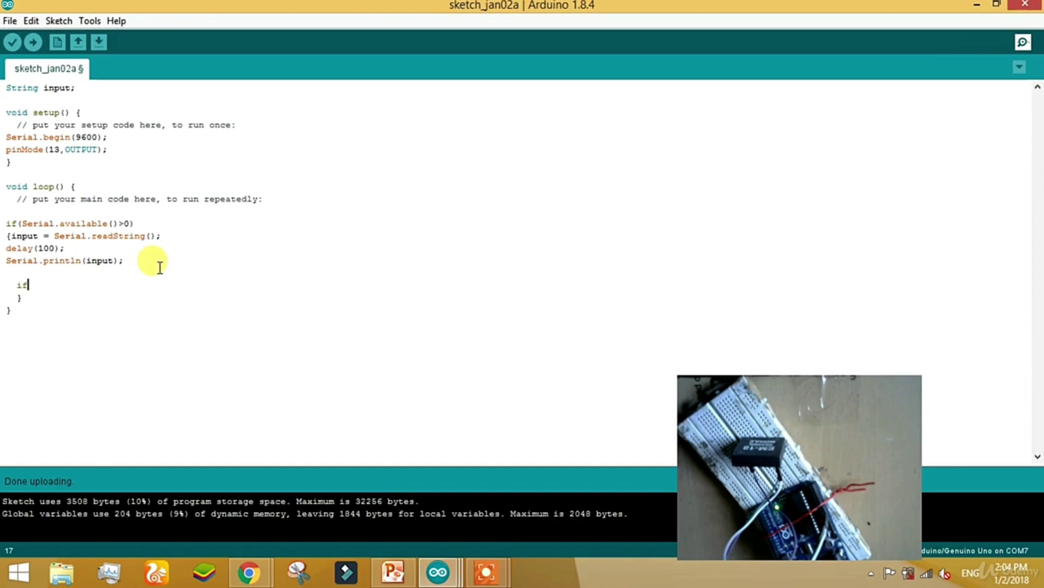
pyautogui.write('(inp')
pyautogui.write('ut) ==')
# Copy tag ID 08008D3609BA from the Serial Monitor and paste it between the if's quotes.
pyautogui.click(1024, 42)
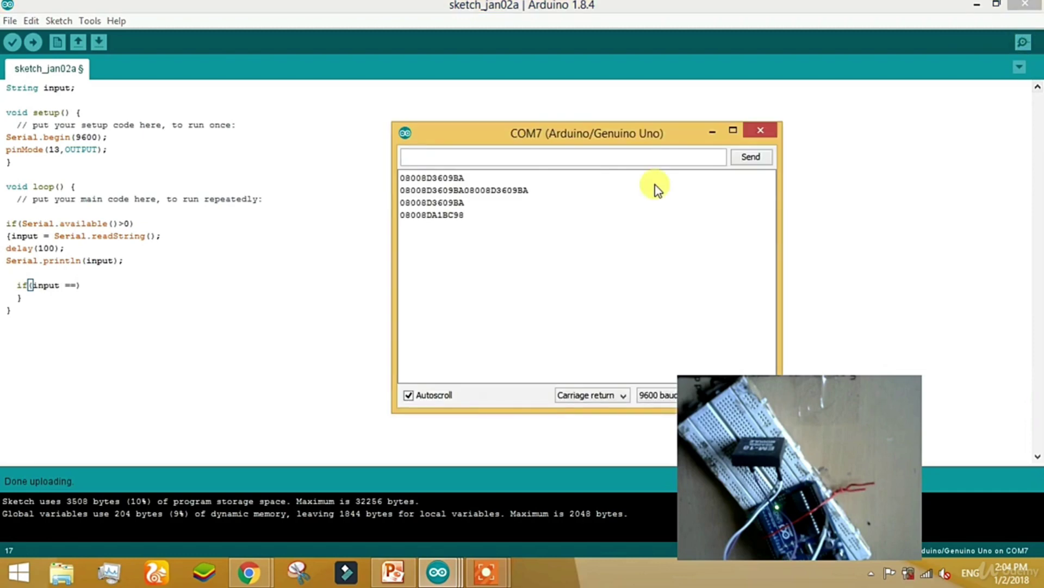
pyautogui.moveTo(469, 176); pyautogui.dragTo(401, 180)
pyautogui.hotkey('ctrl', 'c')
pyautogui.click(82, 280)
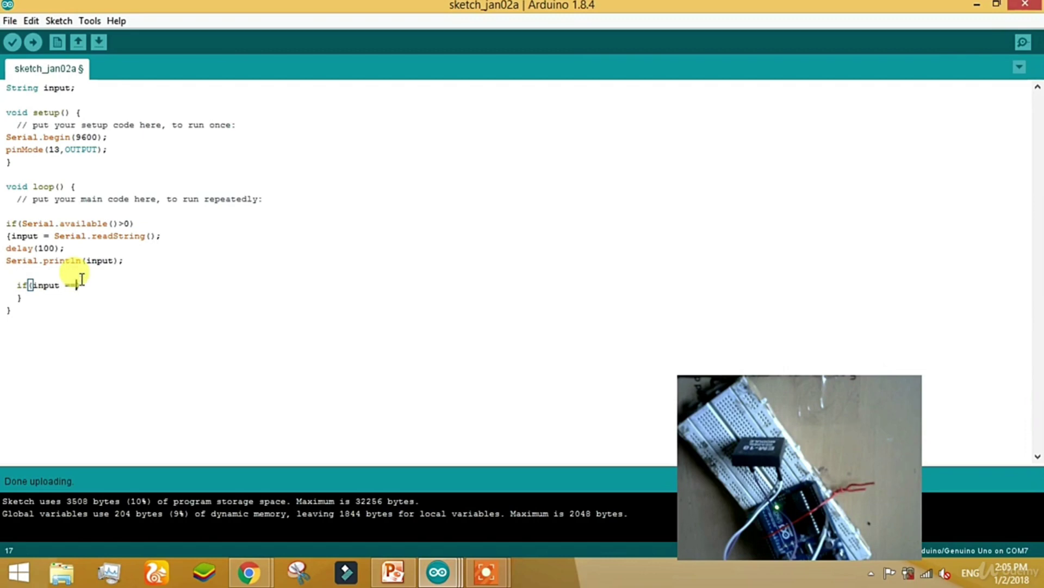
pyautogui.write('""')
pyautogui.press('Left')
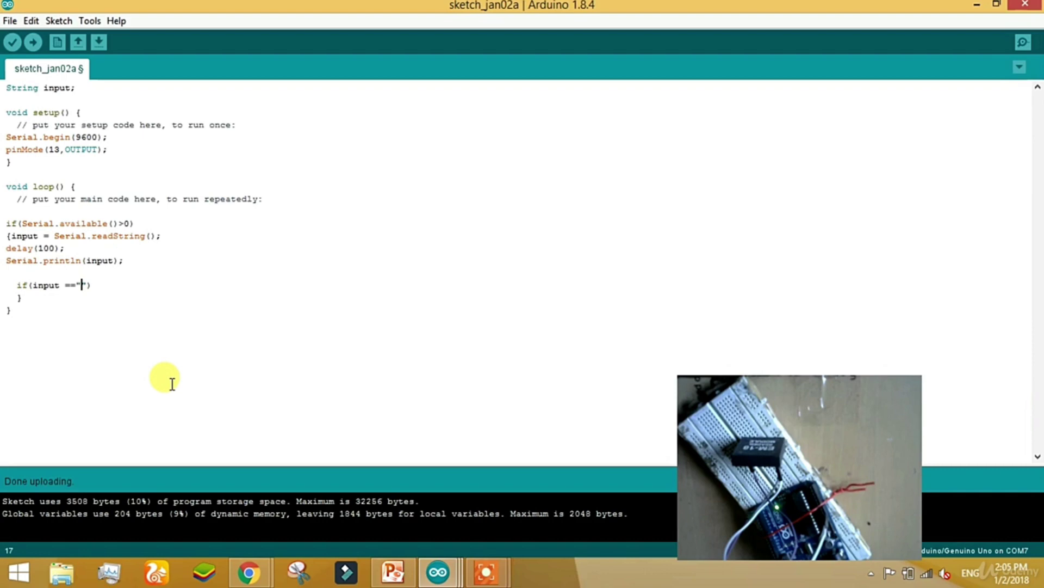
pyautogui.hotkey('ctrl', 'v')
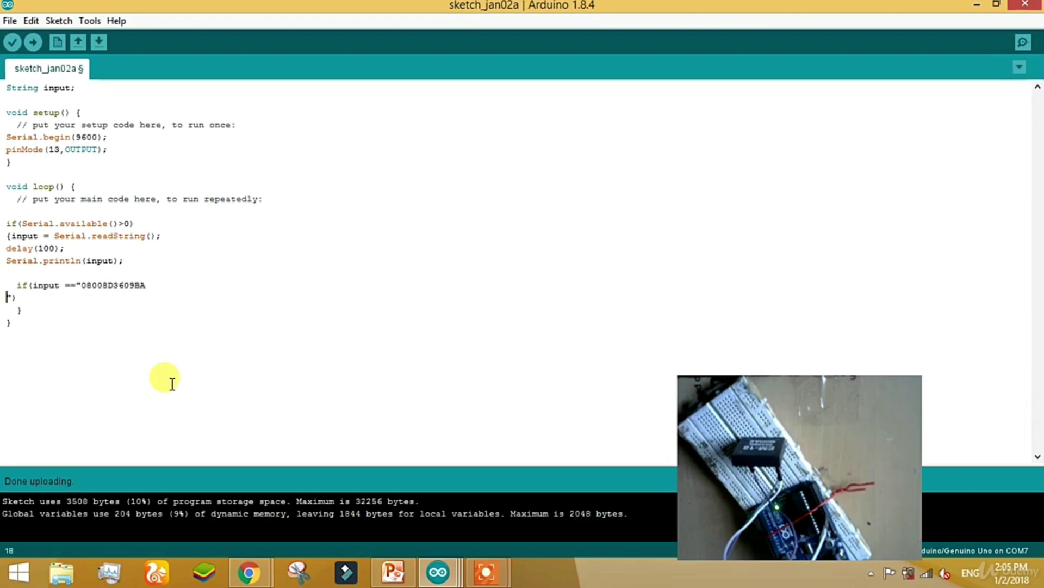
pyautogui.press('BackSpace')
pyautogui.press('End')
pyautogui.press('Return')
pyautogui.write('{}')
# Open the if block and add digitalWrite(13,HIGH) as its first statement.
pyautogui.press('Left')
pyautogui.press('Return')
pyautogui.press('Up')
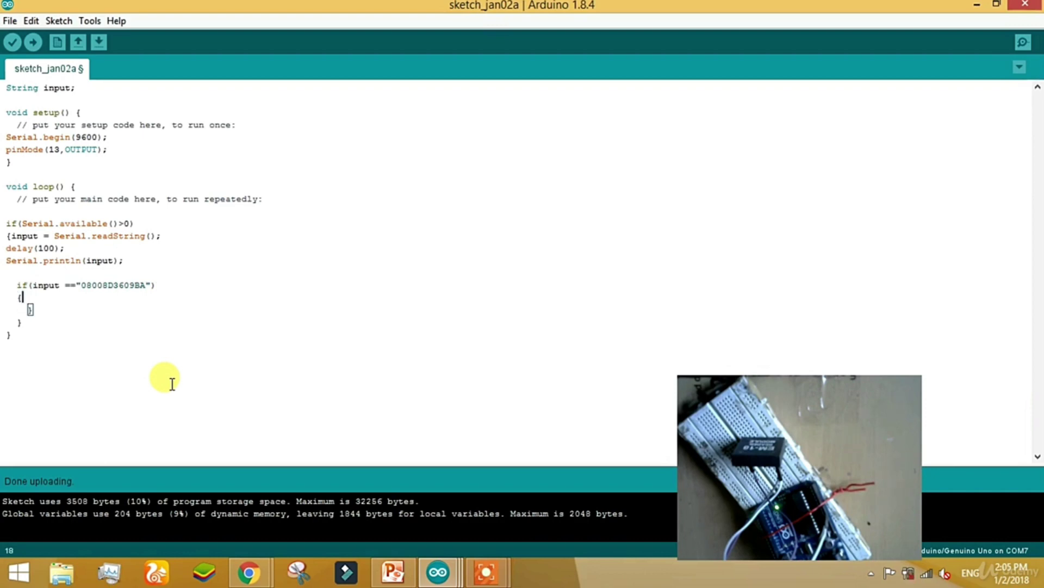
pyautogui.write('d')
pyautogui.write('igit')
pyautogui.write('alW')
pyautogui.write('ri')
pyautogui.write('te()')
pyautogui.press('Left')
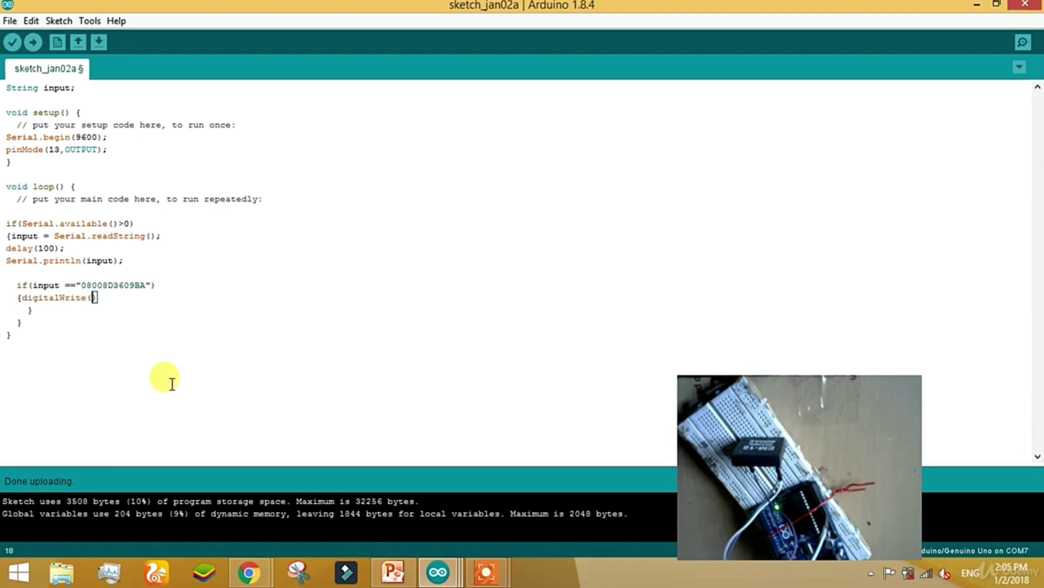
pyautogui.write('13,HI')
pyautogui.write('GH')
pyautogui.press('Right')
pyautogui.write(';')
pyautogui.press('Return')
pyautogui.write('Serail.')
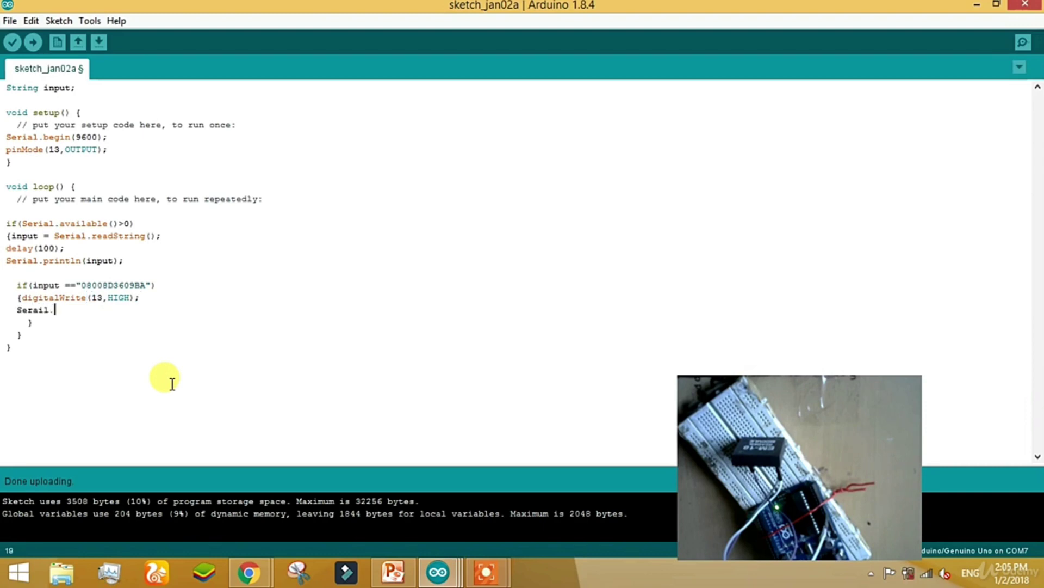
pyautogui.write('printlnn')
pyautogui.write('()')
# Add Serial.println("correct value") inside the if block, fixing the typo in 'correct'.
pyautogui.press('Left')
pyautogui.write('""')
pyautogui.press('Left')
pyautogui.write('c')
pyautogui.write('orr')
pyautogui.write('ecr')
pyautogui.press('BackSpace')
pyautogui.write('t v')
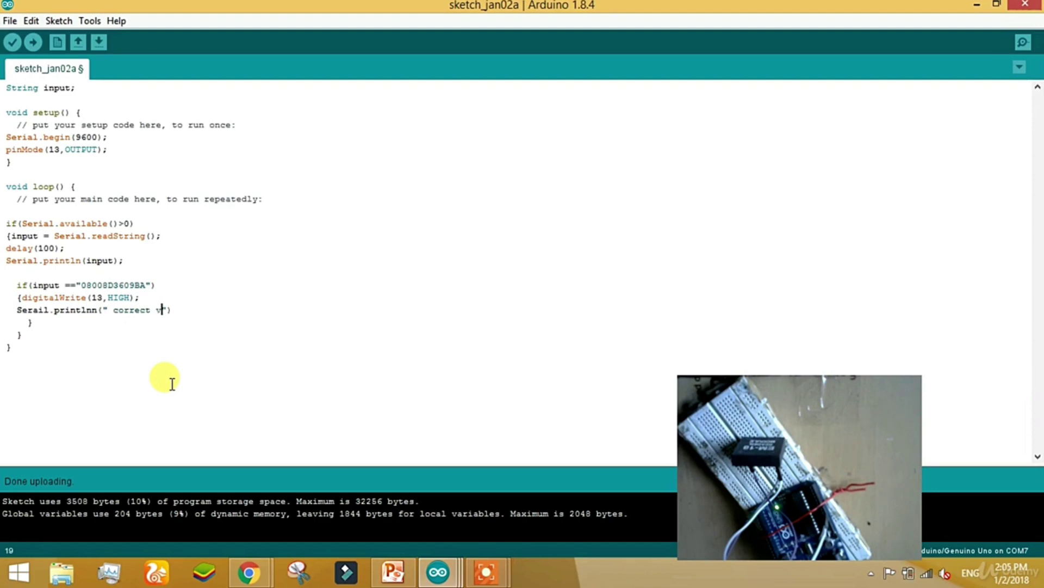
pyautogui.write('alue')
pyautogui.press('End')
pyautogui.write(';')
# Add blank lines after the if block, put its opening brace on its own line, and indent digitalWrite.
pyautogui.press('Down')
pyautogui.press('Down')
pyautogui.press('Up')
pyautogui.press('Return')
pyautogui.press('Return')
pyautogui.press('Return')
pyautogui.press('Up')
pyautogui.press('Up')
pyautogui.press('Up')
pyautogui.press('Up')
pyautogui.press('Up')
pyautogui.press('Left')
pyautogui.press('Return')
pyautogui.press('Down')
pyautogui.press('Down')
pyautogui.press('Down')
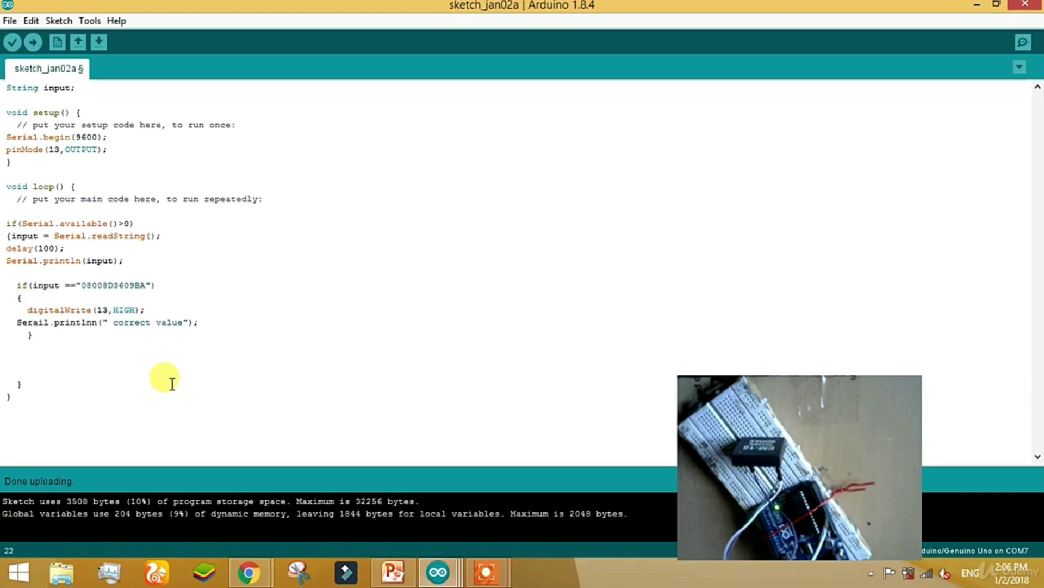
pyautogui.write('else')
# Write the else branch with digitalWrite(13,LOW) and Serial.println(" incorrect").
pyautogui.press('Down')
pyautogui.write('{')
pyautogui.write('digitta')
pyautogui.press('BackSpace')
pyautogui.press('BackSpace')
pyautogui.press('BackSpace')
pyautogui.write('talWri')
pyautogui.write('te(1')
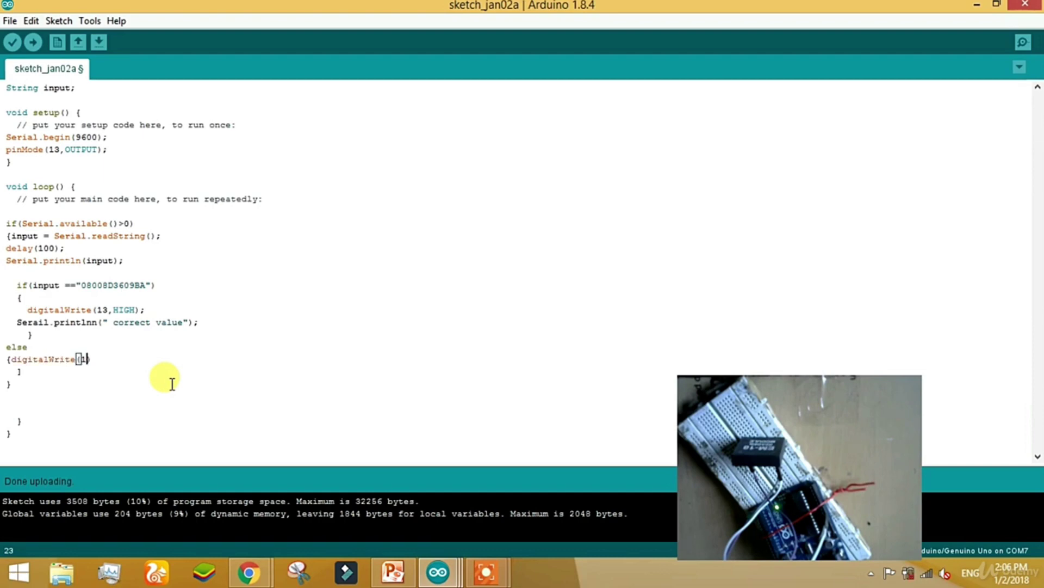
pyautogui.write('3,L')
pyautogui.write('OW);')
pyautogui.press('Return')
pyautogui.write('Se')
pyautogui.write('rial')
pyautogui.write('printl')
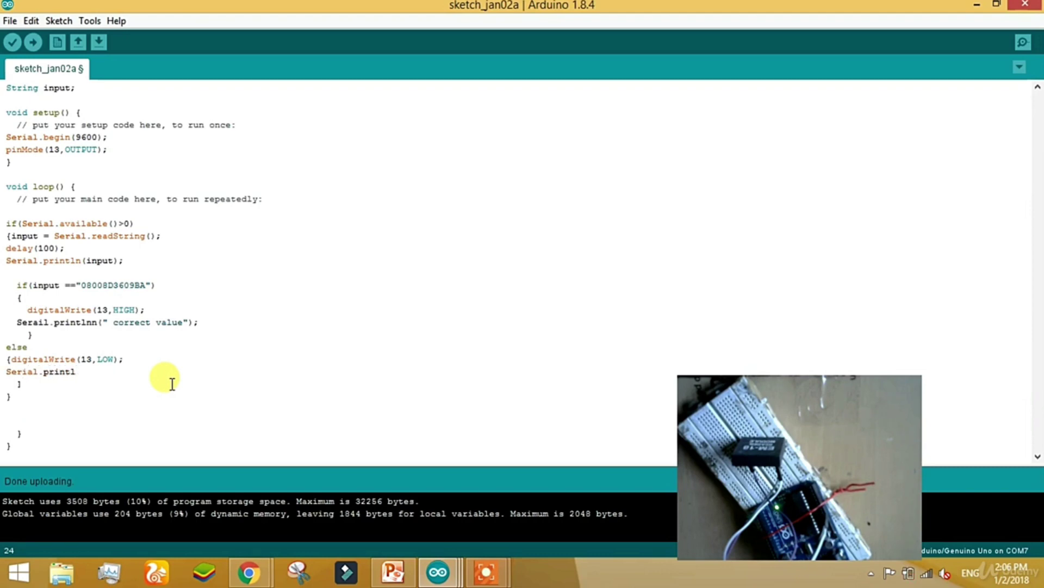
pyautogui.write('n()')
pyautogui.write('""')
pyautogui.press('Left')
pyautogui.write('incorr')
pyautogui.write('ect')
pyautogui.press('Right')
pyautogui.press('Right')
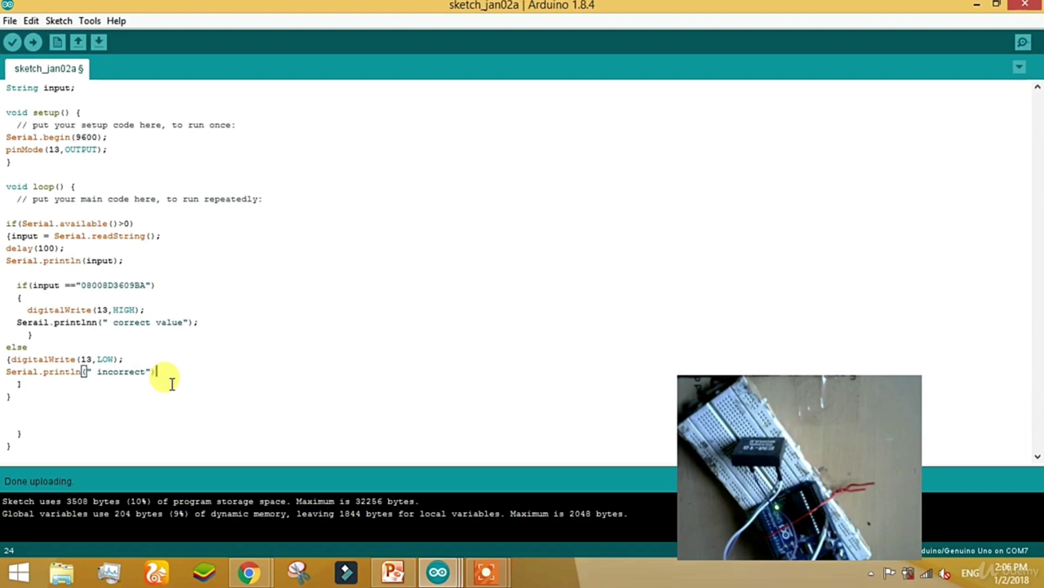
pyautogui.write(';')
pyautogui.press('Up')
pyautogui.press('Up')
pyautogui.press('Up')
pyautogui.press('Up')
pyautogui.press('Up')
pyautogui.press('Up')
pyautogui.press('Up')
pyautogui.press('Down')
pyautogui.press('Down')
pyautogui.press('Down')
pyautogui.press('Down')
pyautogui.press('Down')
pyautogui.press('Down')
pyautogui.press('Down')
pyautogui.press('Down')
pyautogui.press('Down')
pyautogui.press('Down')
pyautogui.press('Down')
pyautogui.press('End')
pyautogui.press('Left')
pyautogui.press('Left')
pyautogui.press('Left')
pyautogui.press('Right')
pyautogui.press('Right')
pyautogui.press('Down')
pyautogui.press('Left')
pyautogui.press('Left')
pyautogui.press('Left')
pyautogui.press('Left')
pyautogui.press('Right')
pyautogui.press('Right')
pyautogui.press('Right')
pyautogui.press('Right')
pyautogui.press('Down')
pyautogui.press('Down')
pyautogui.press('Down')
pyautogui.press('Down')
pyautogui.press('Up')
pyautogui.press('Down')
pyautogui.press('Left')
pyautogui.press('Left')
pyautogui.press('Left')
pyautogui.press('Left')
pyautogui.press('Left')
pyautogui.press('Right')
pyautogui.press('Right')
pyautogui.press('Right')
pyautogui.press('Right')
pyautogui.press('Right')
pyautogui.press('Right')
pyautogui.press('Down')
pyautogui.press('Down')
pyautogui.press('Down')
pyautogui.press('Down')
pyautogui.press('Down')
pyautogui.press('Down')
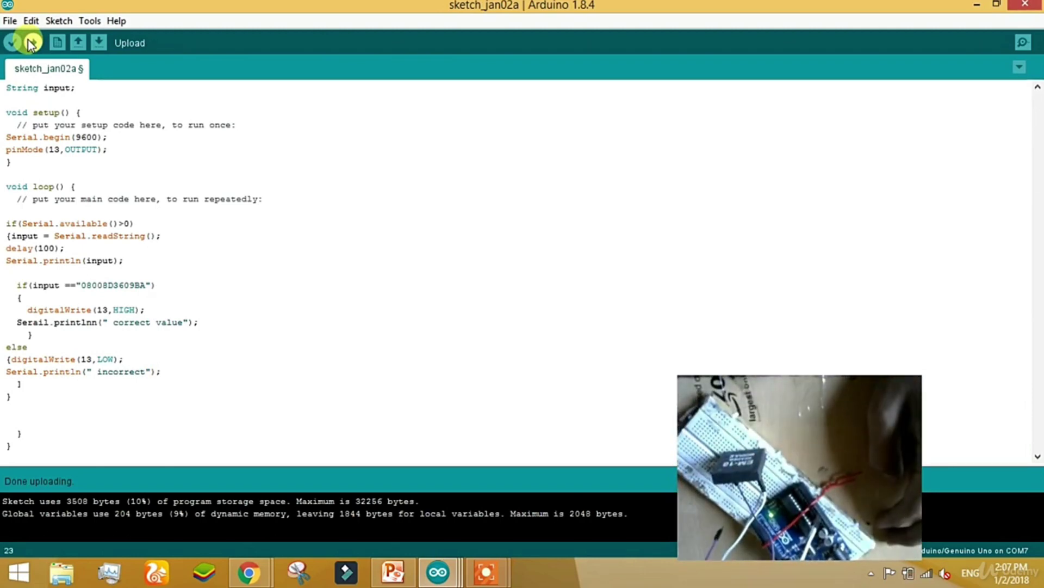
# Upload and save the sketch as rfid_card, which fails with a 'Serail' not declared error.
pyautogui.click(31, 43)
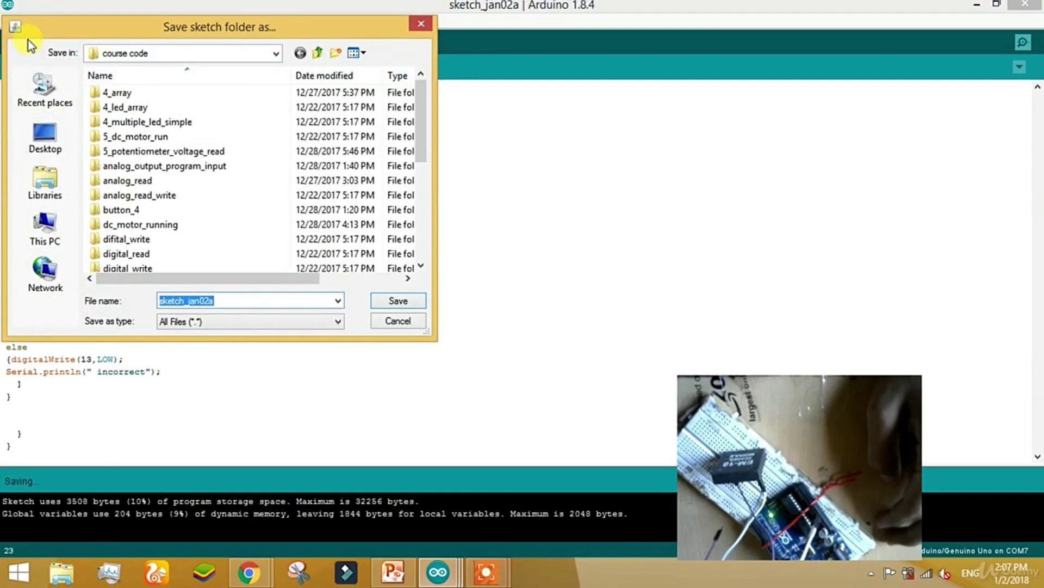
pyautogui.write('rfid ')
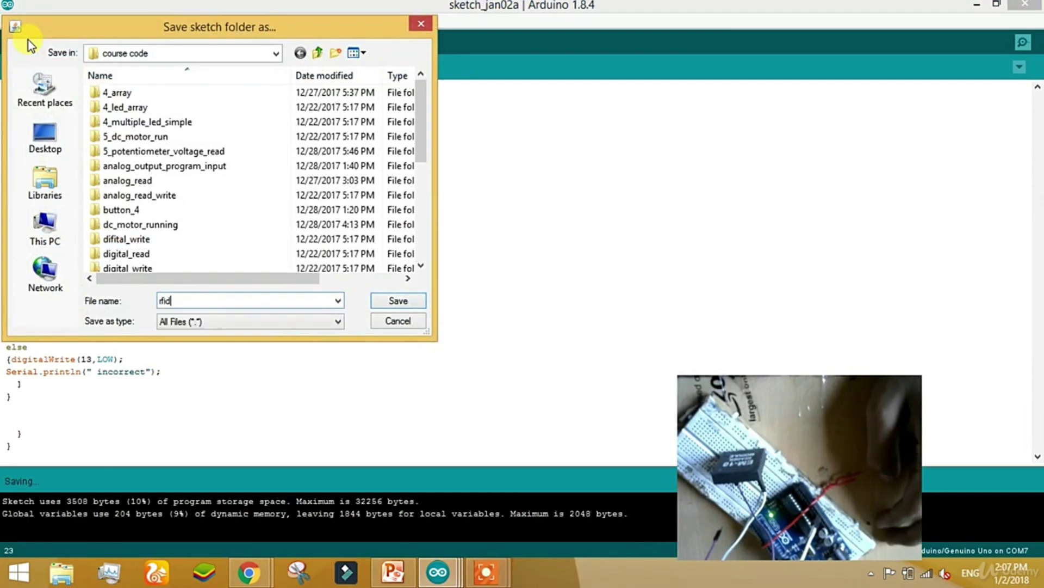
pyautogui.write('card')
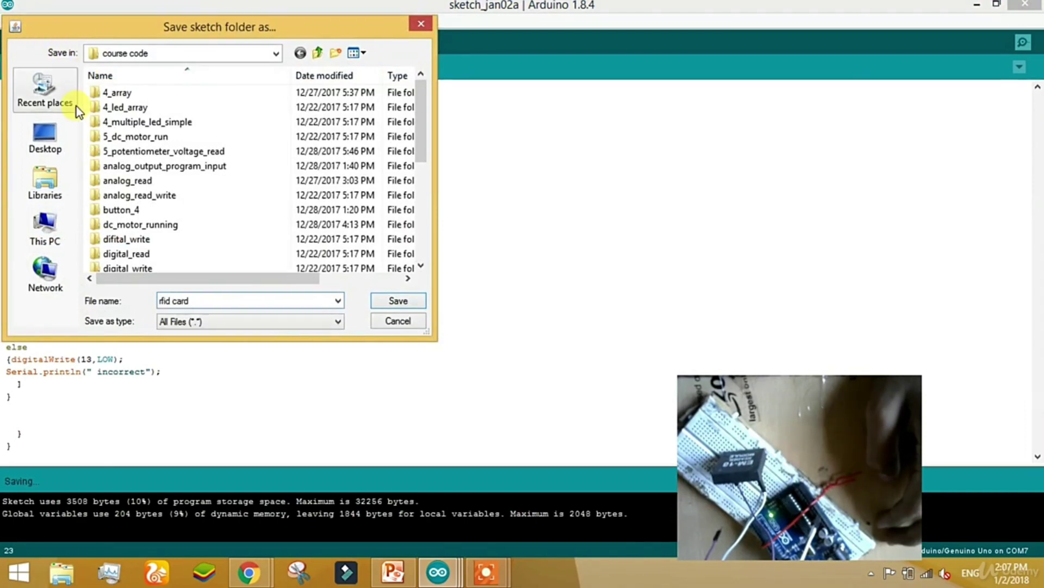
pyautogui.click(391, 304)
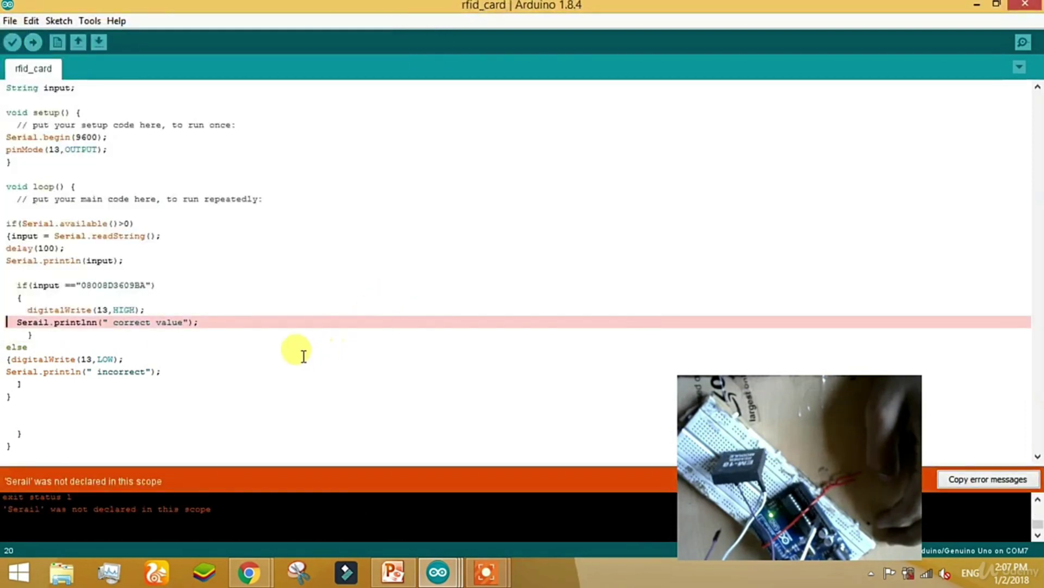
# Fix the printlnn and Serail typos, recompiling after each fix.
pyautogui.click(98, 323)
pyautogui.press('BackSpace')
pyautogui.click(34, 43)
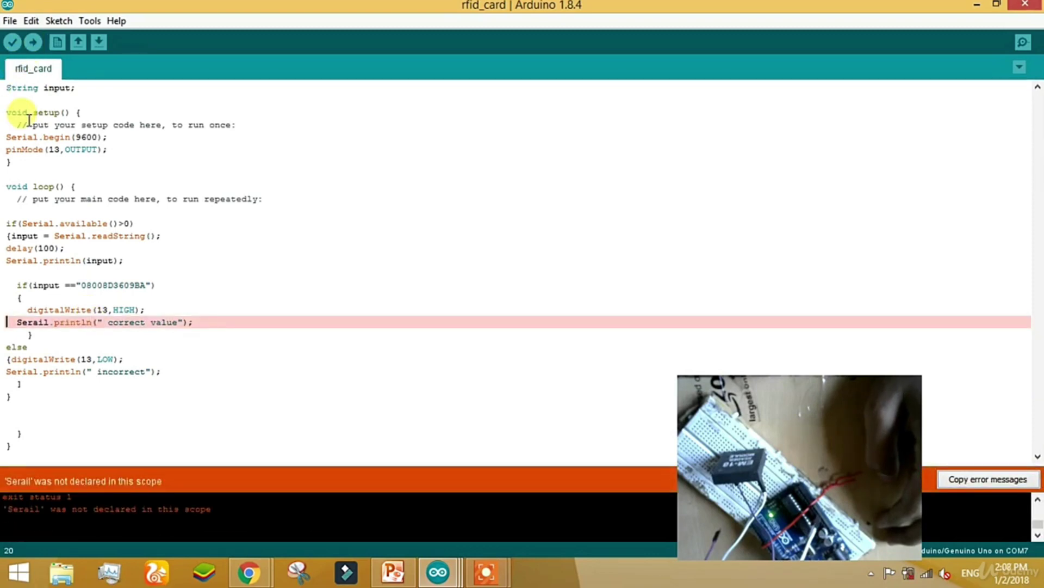
pyautogui.click(40, 321)
pyautogui.press('BackSpace')
pyautogui.press('BackSpace')
pyautogui.write('ia')
pyautogui.write('a')
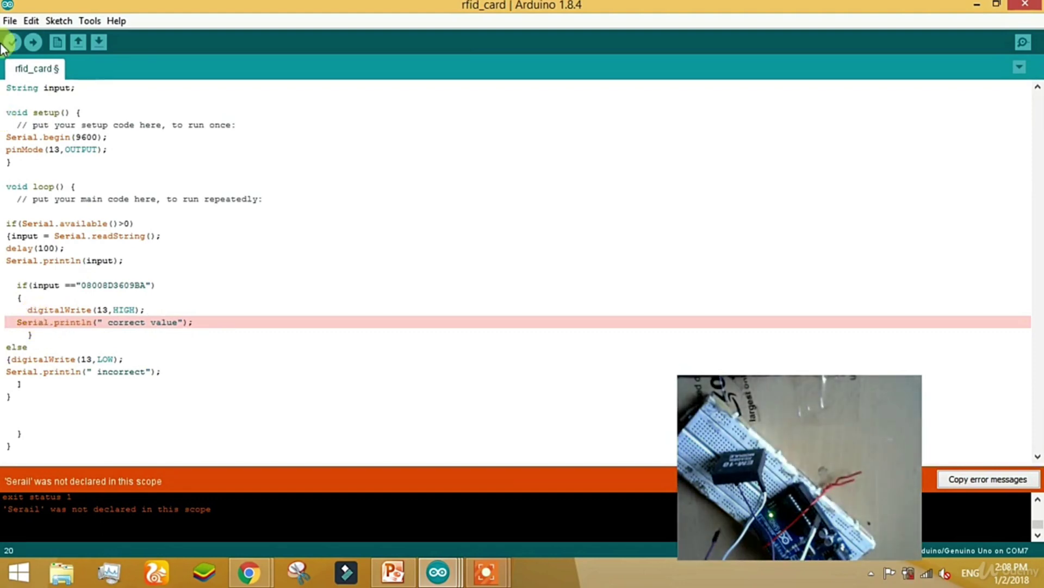
pyautogui.click(32, 43)
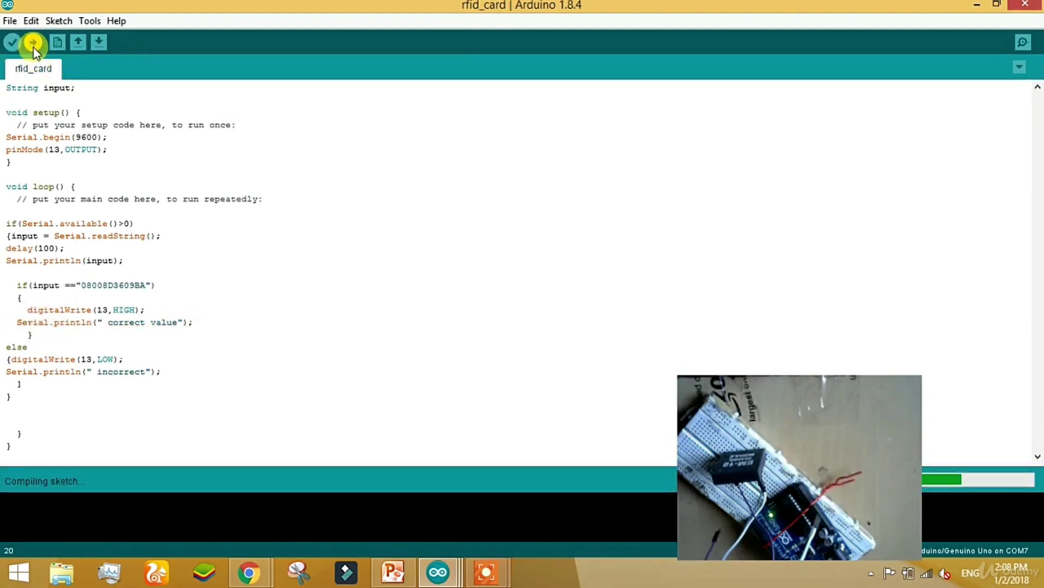
# Remove the spaces before line 25's brace and the extra final brace, then upload.
pyautogui.click(37, 383)
pyautogui.press('Home')
pyautogui.press('BackSpace')
pyautogui.press('BackSpace')
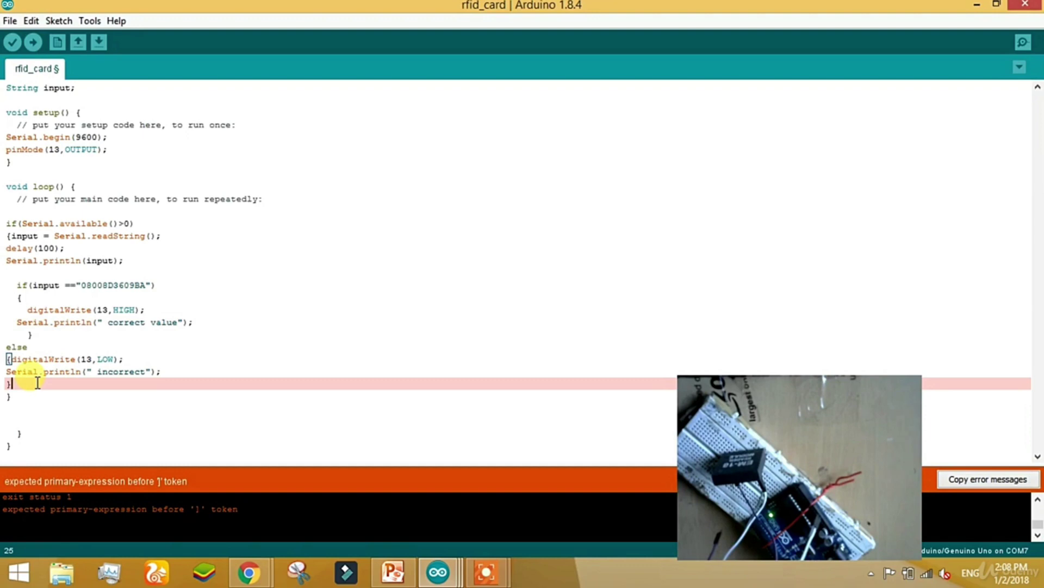
pyautogui.click(33, 42)
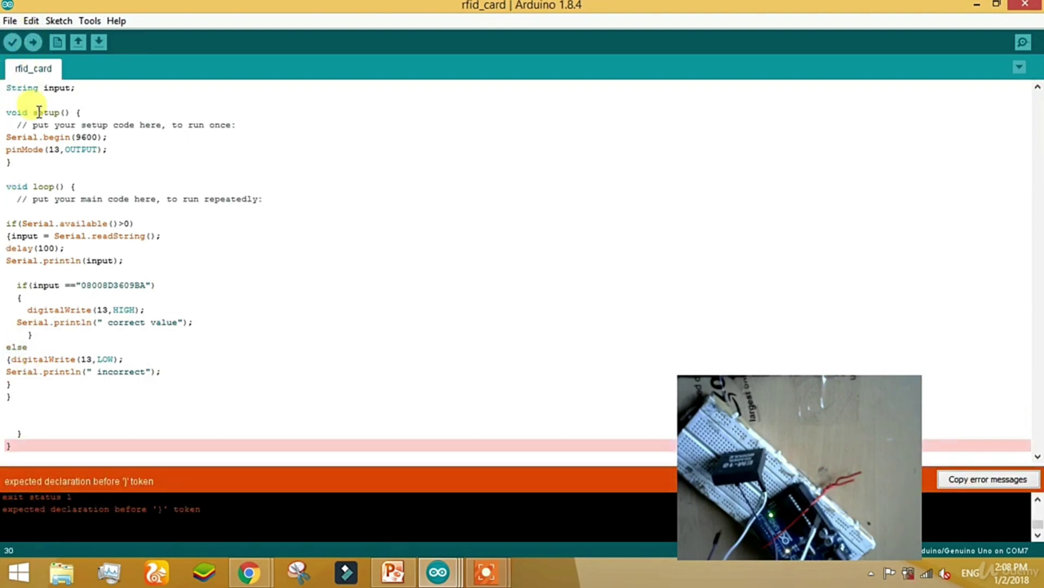
pyautogui.click(18, 446)
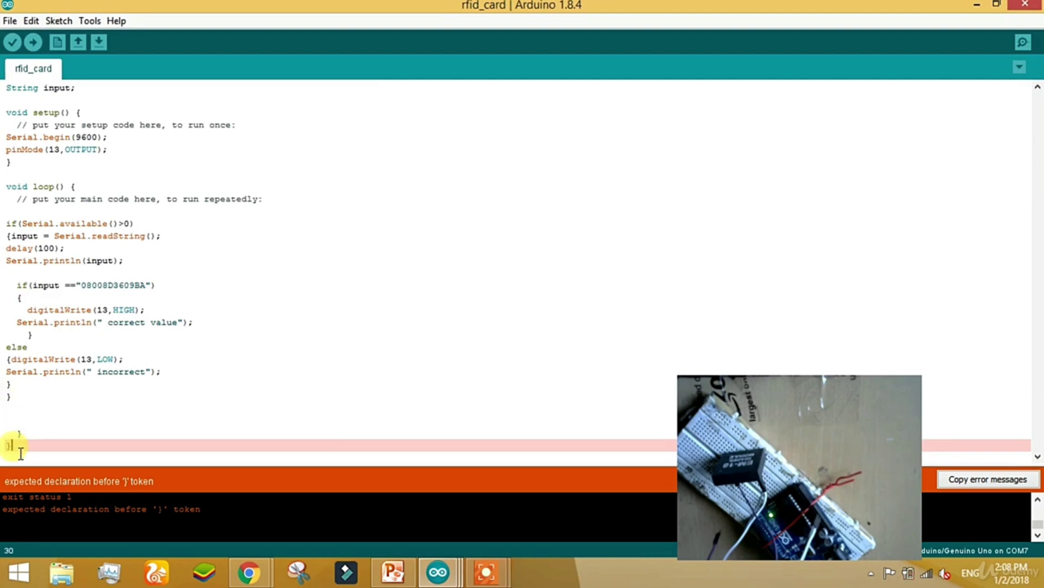
pyautogui.press('BackSpace')
pyautogui.press('BackSpace')
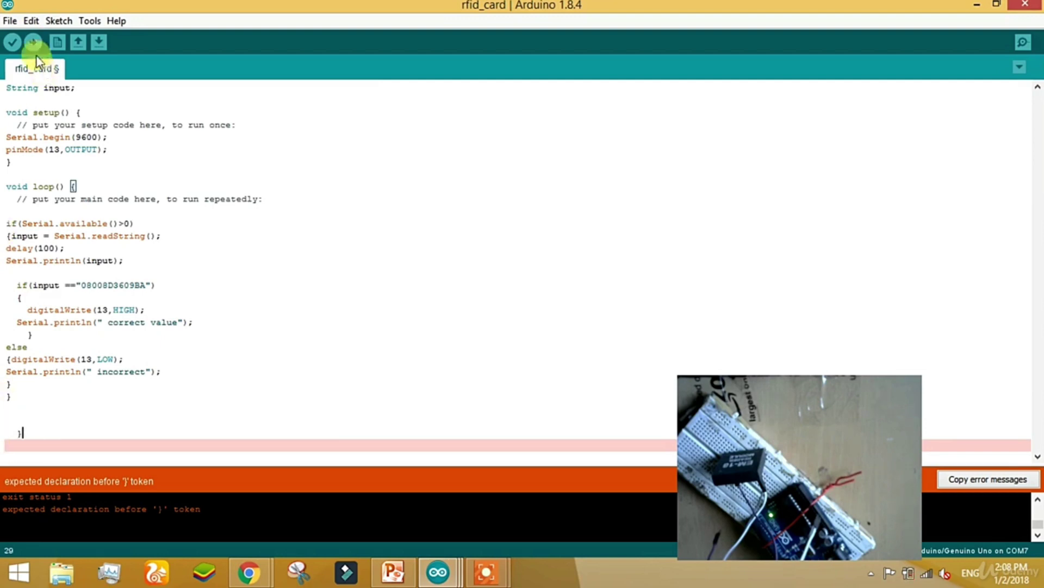
pyautogui.click(32, 43)
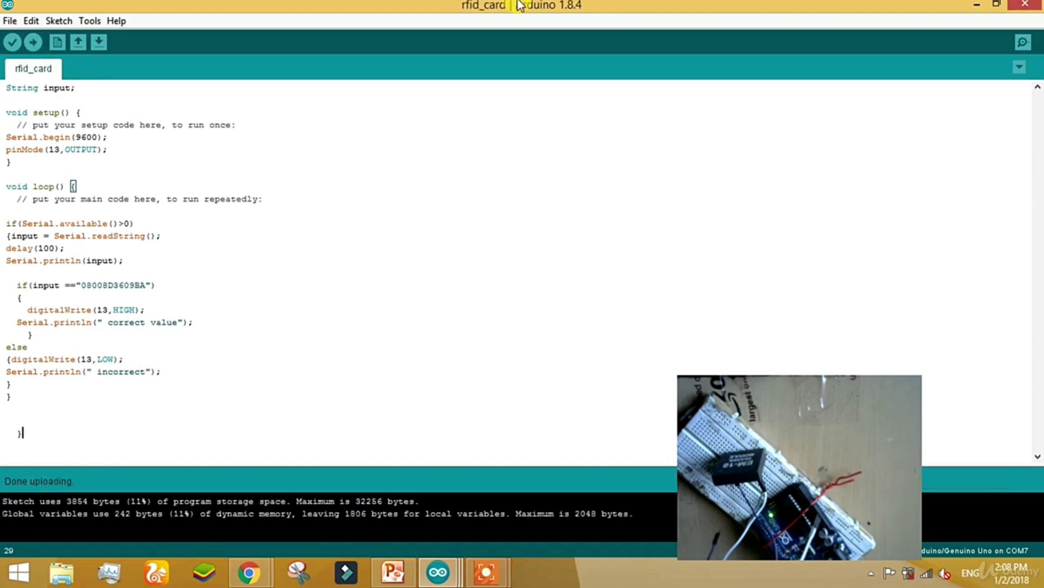
# Open the COM7 Serial Monitor to watch tag 08008D3609BA report 'correct value' and other tags 'incorrect'.
pyautogui.click(1025, 43)
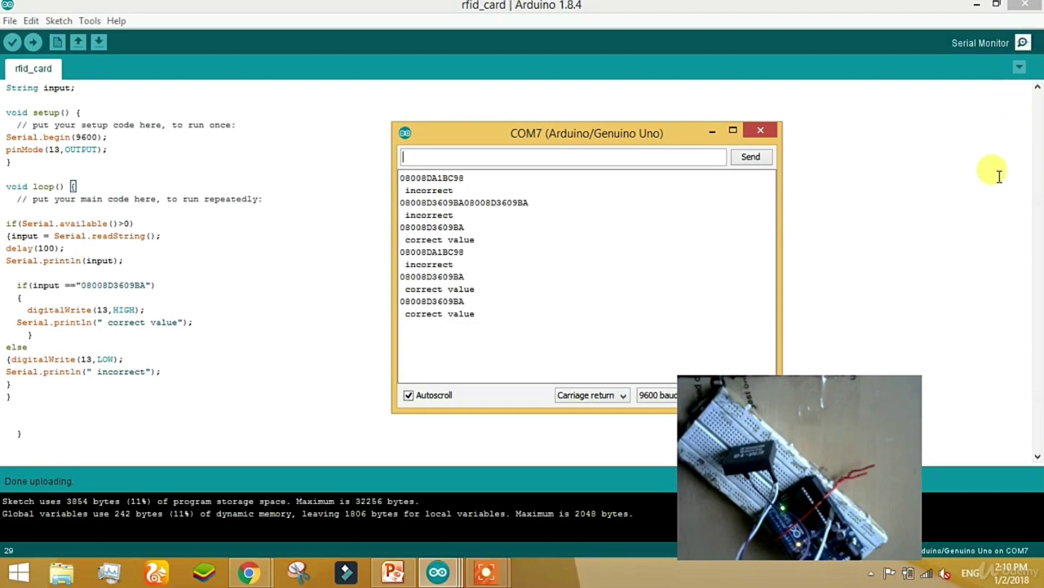
pyautogui.moveTo(486, 572)
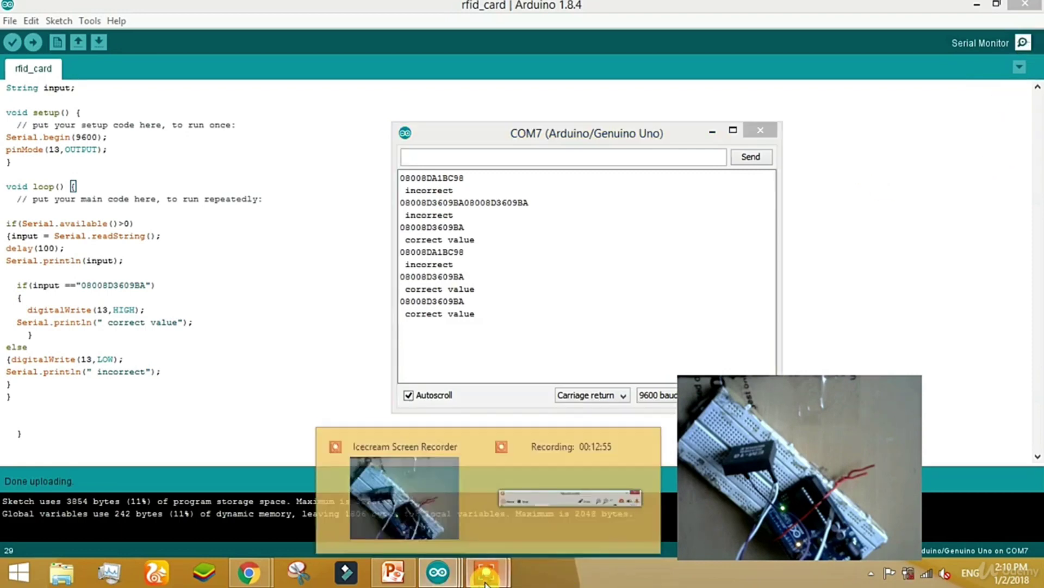
pyautogui.click(503, 521)
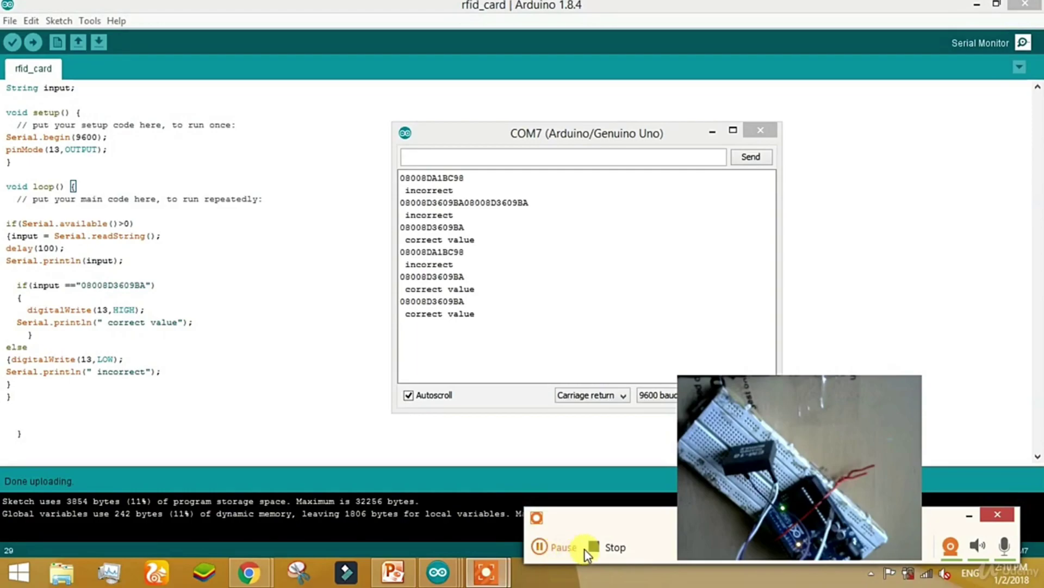